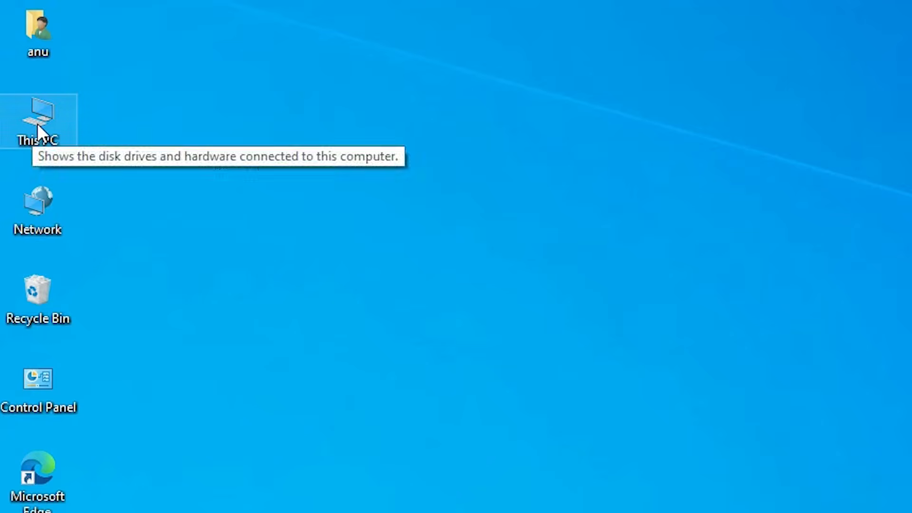
Step: Check the system type in this PC's device specifications and close the system information window
{"action": "right_click", "coordinate": [38, 124]}
{"action": "left_click", "coordinate": [127, 367]}
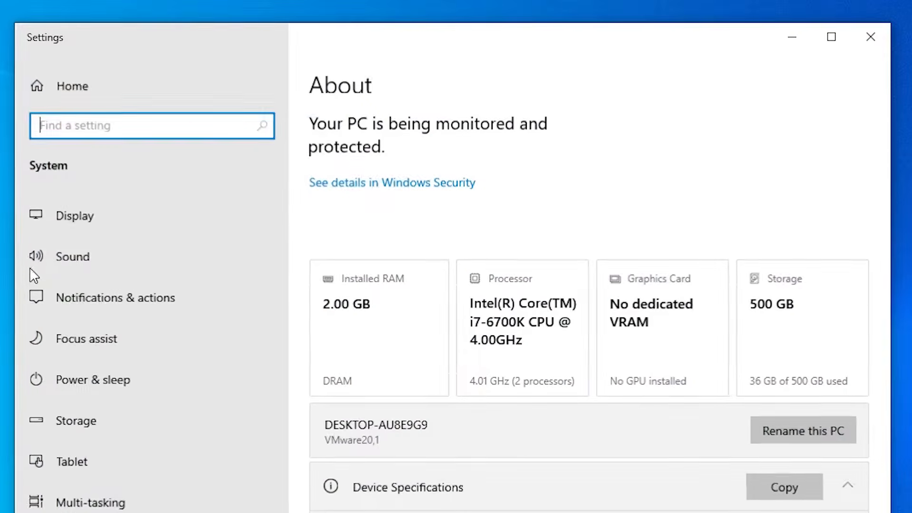
{"action": "scroll", "coordinate": [603, 315], "scroll_direction": "down", "scroll_amount": 4}
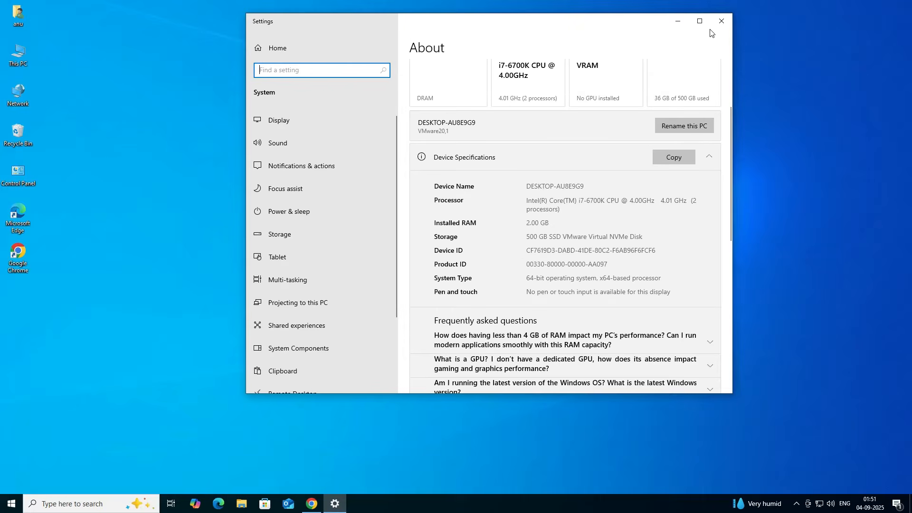
{"action": "left_click", "coordinate": [726, 24]}
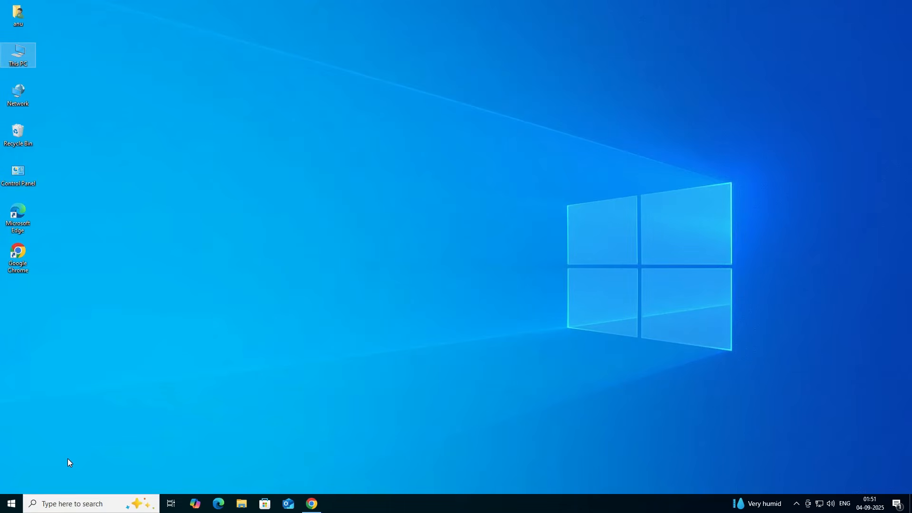
Step: Switch to Google Chrome, search Google for "epson l121 printer driver" and open the Epson Philippines L121 result in a new tab
{"action": "left_click", "coordinate": [309, 506]}
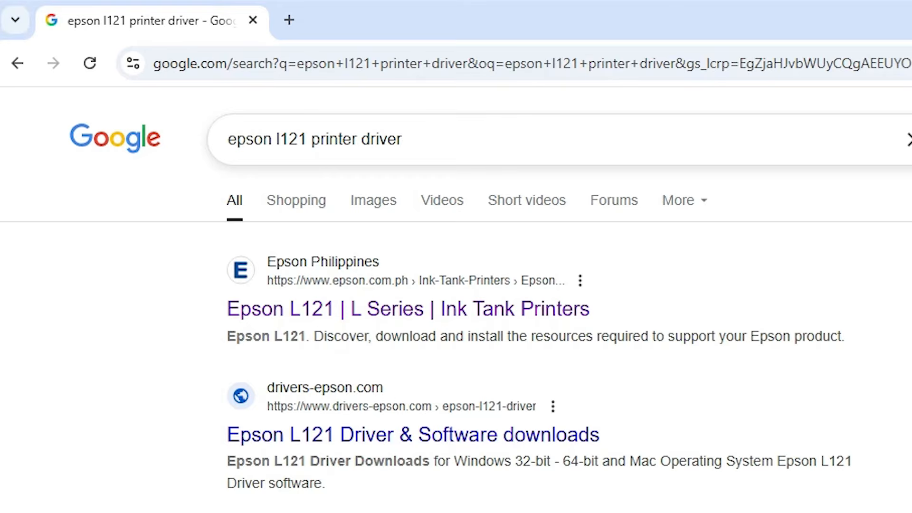
{"action": "left_click", "coordinate": [403, 139]}
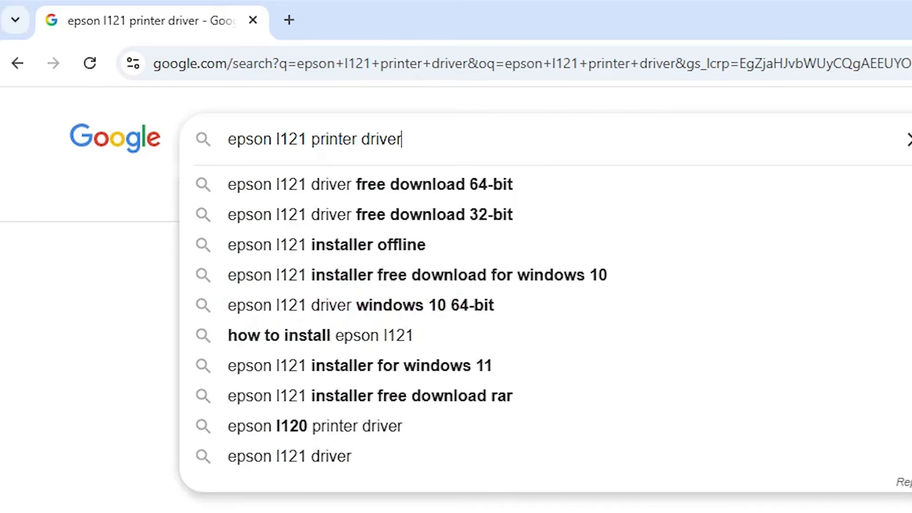
{"action": "key", "text": "Return"}
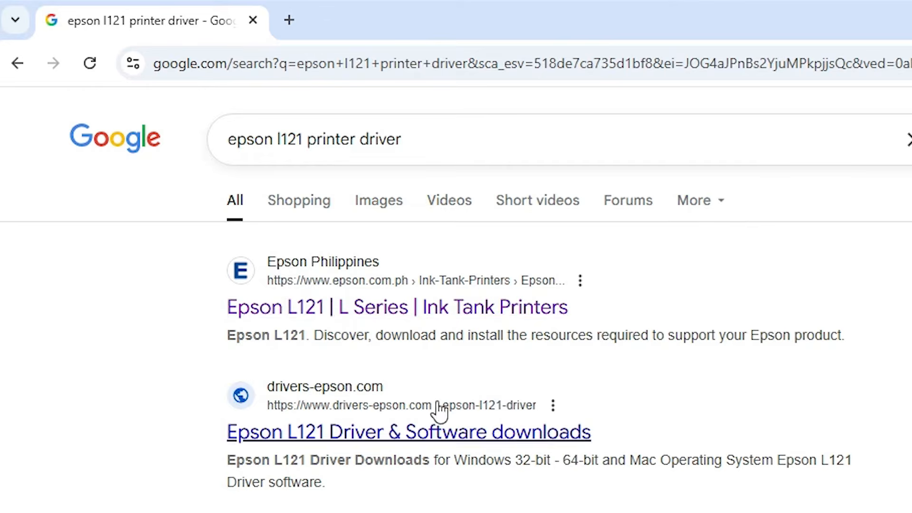
{"action": "middle_click", "coordinate": [498, 308]}
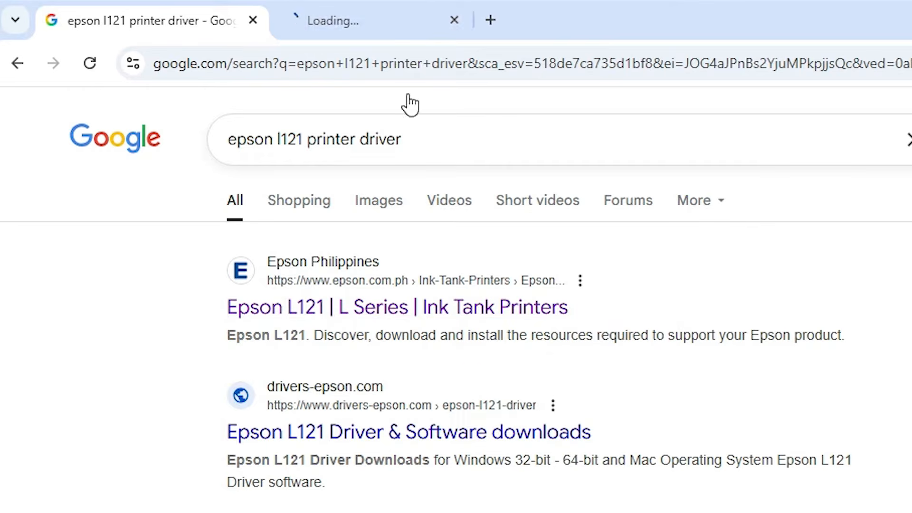
{"action": "left_click", "coordinate": [403, 9]}
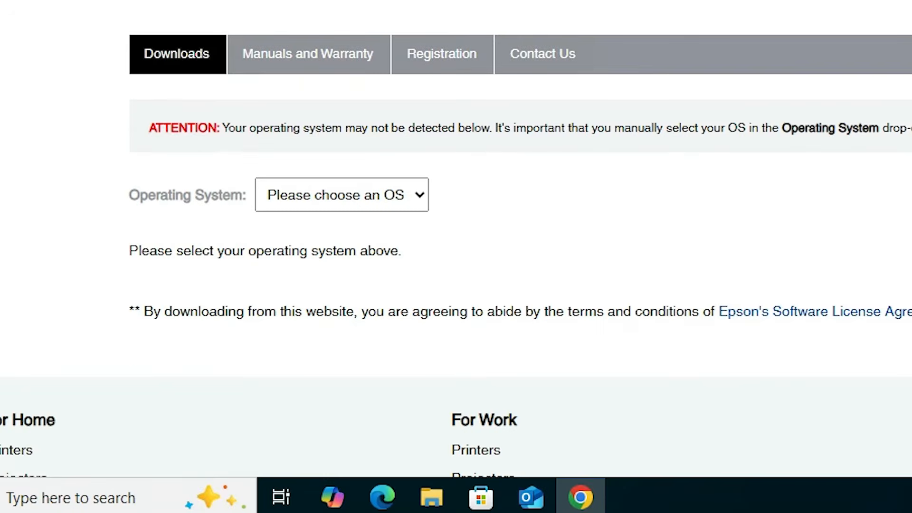
Step: Choose Windows 10 64-bit as the operating system for the Epson L121 downloads and submit the choice
{"action": "left_click_drag", "start_coordinate": [149, 128], "coordinate": [637, 144]}
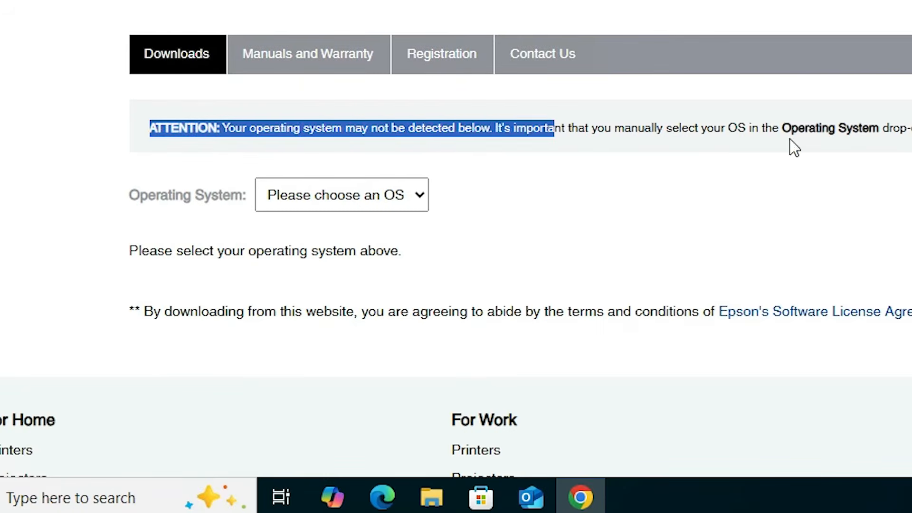
{"action": "left_click", "coordinate": [7, 141]}
{"action": "scroll", "coordinate": [2, 143], "scroll_direction": "down", "scroll_amount": 3}
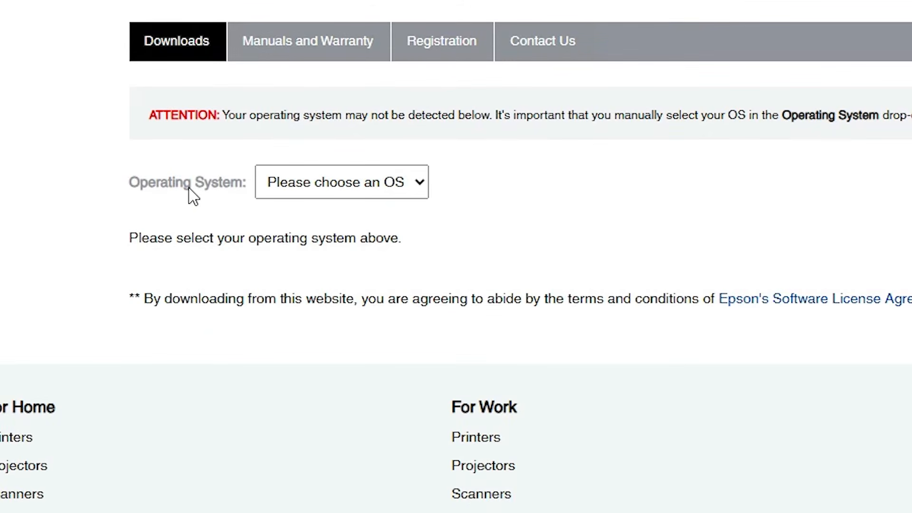
{"action": "left_click", "coordinate": [419, 185]}
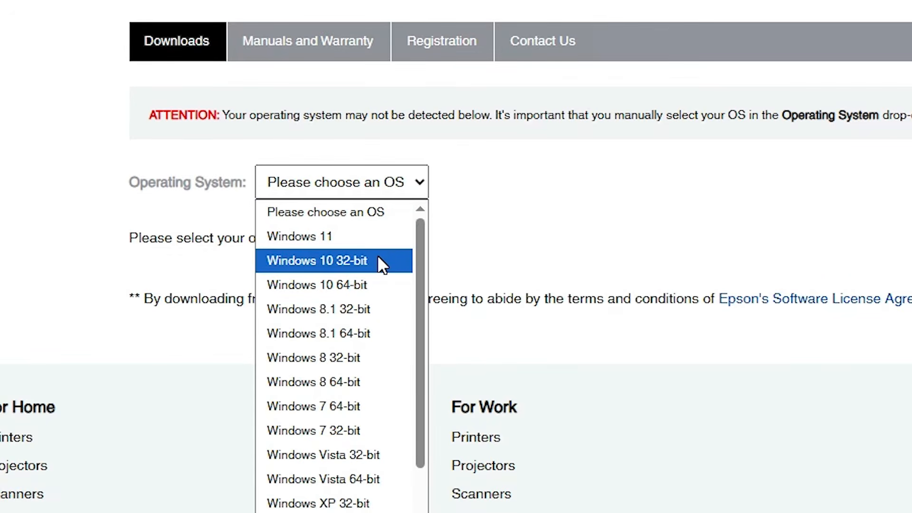
{"action": "left_click", "coordinate": [375, 288]}
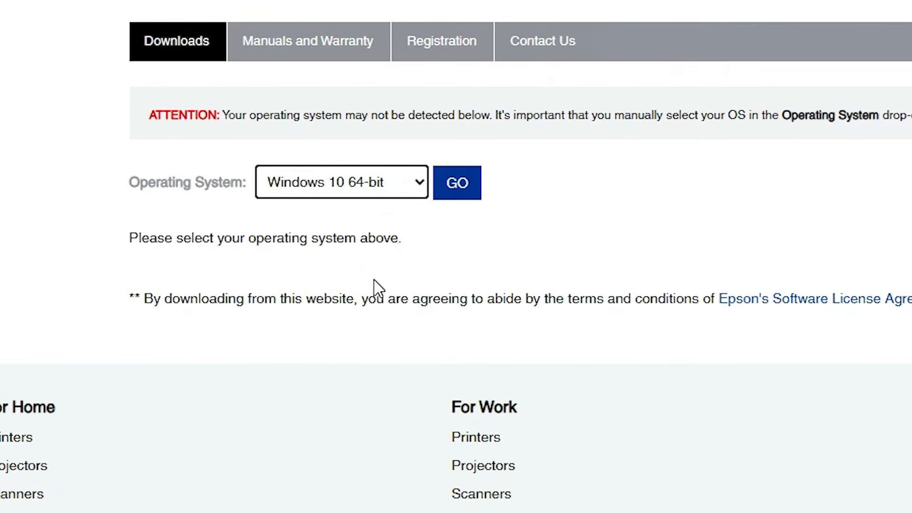
{"action": "left_click", "coordinate": [455, 190]}
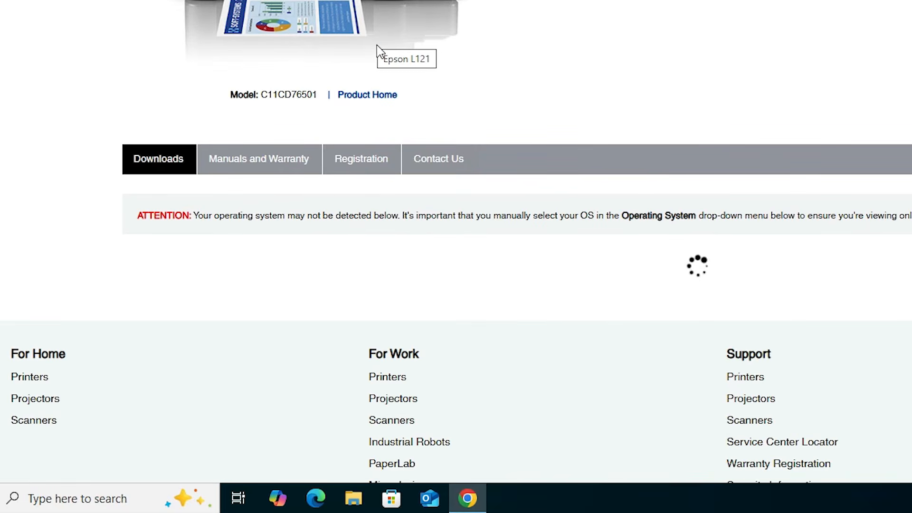
Step: Download the 64-bit printer driver from the Drivers section, accepting Epson's Software License Agreement
{"action": "scroll", "coordinate": [378, 50], "scroll_direction": "down", "scroll_amount": 3}
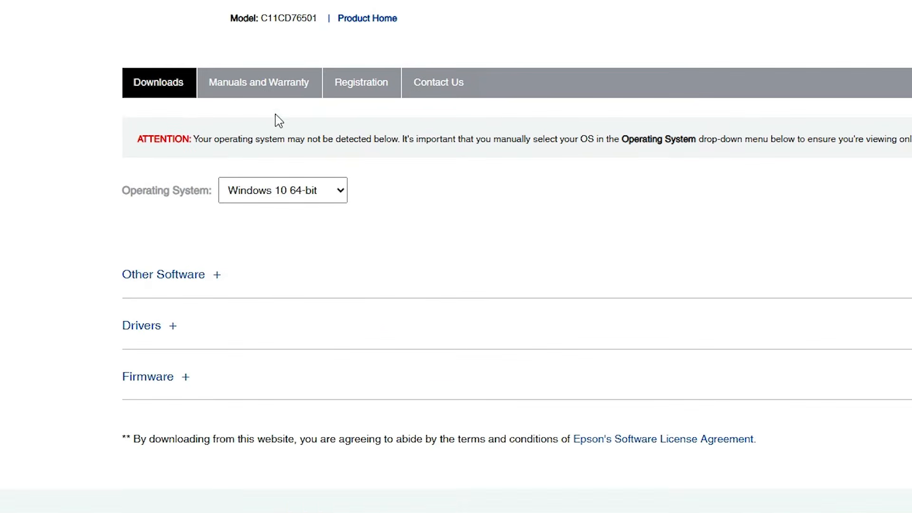
{"action": "scroll", "coordinate": [312, 345], "scroll_direction": "down", "scroll_amount": 2}
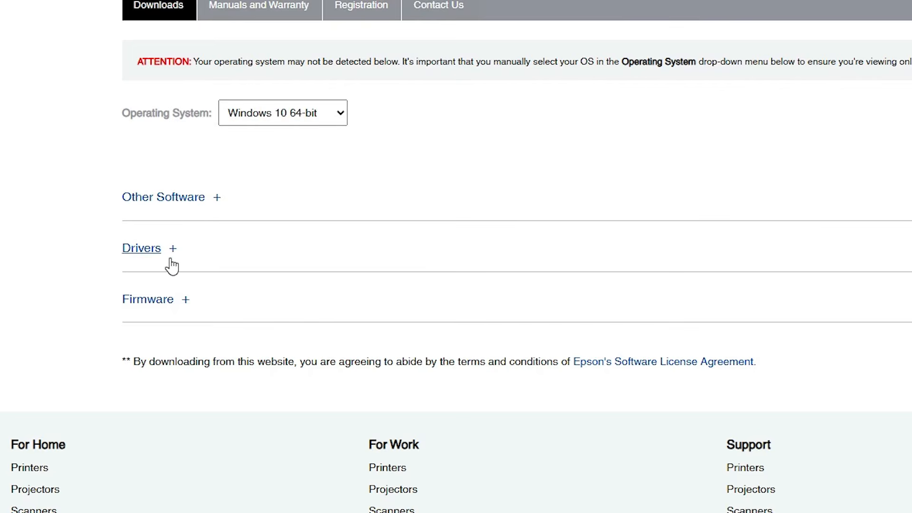
{"action": "left_click", "coordinate": [176, 249]}
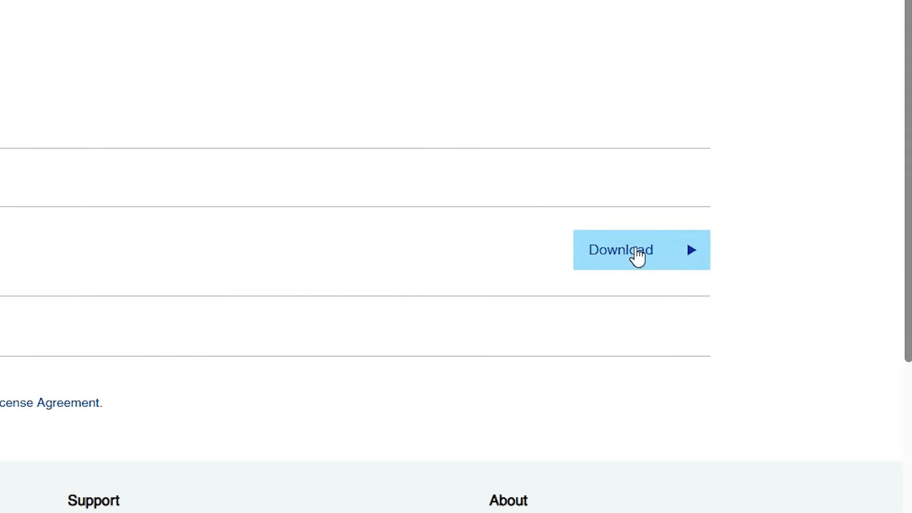
{"action": "left_click", "coordinate": [637, 256]}
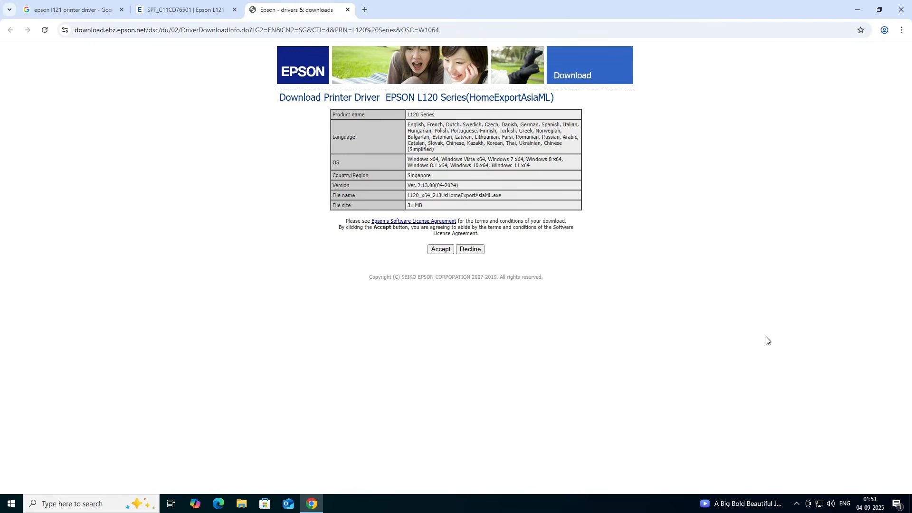
{"action": "left_click", "coordinate": [445, 252]}
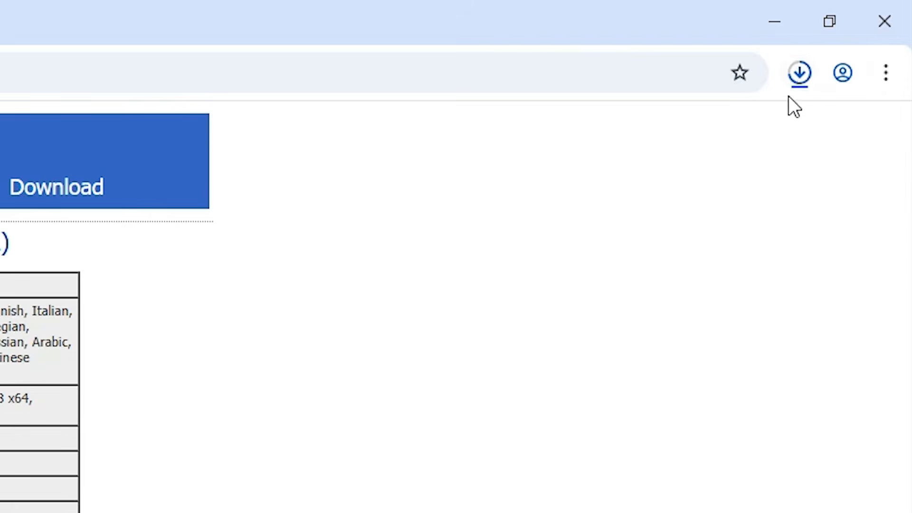
Step: Move the downloaded L120_x64_213UsHomeExportAsiaML file from its download folder to the desktop, placing it below the Google Chrome icon
{"action": "left_click", "coordinate": [805, 76]}
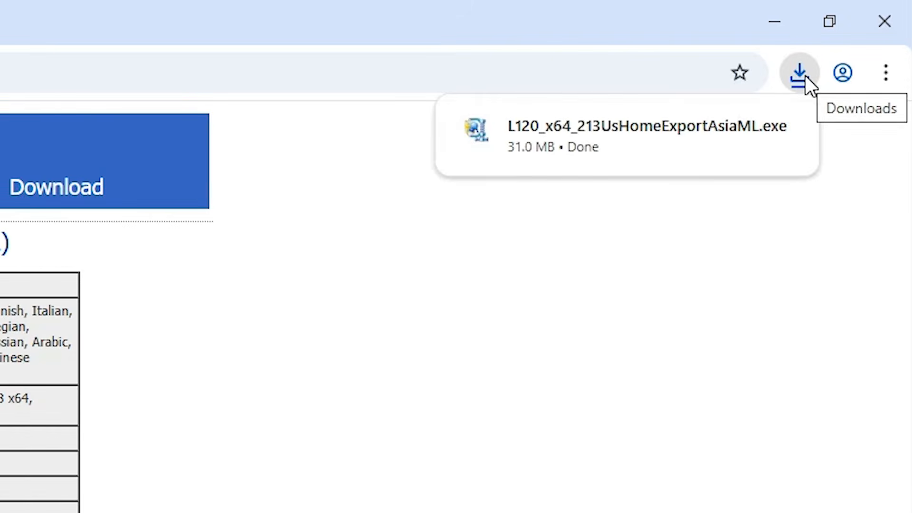
{"action": "left_click", "coordinate": [805, 75]}
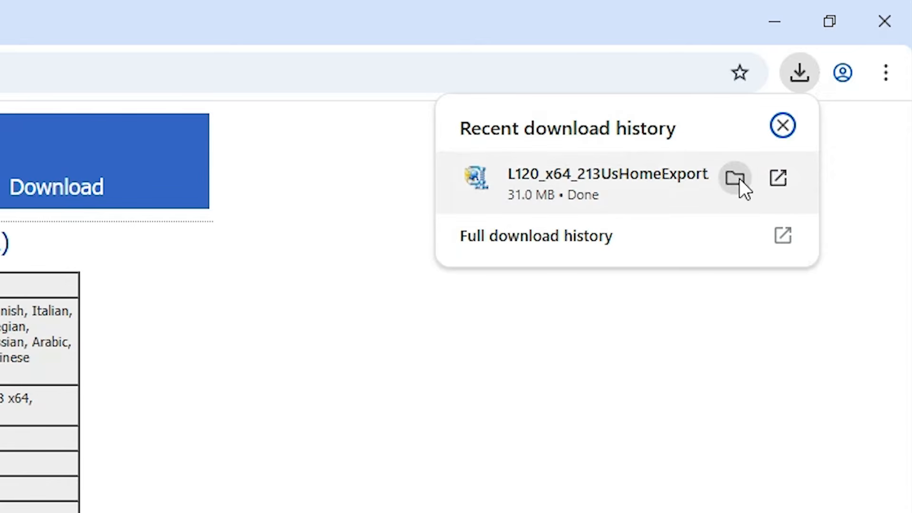
{"action": "left_click", "coordinate": [739, 179]}
{"action": "left_click", "coordinate": [777, 17]}
{"action": "left_click_drag", "start_coordinate": [465, 220], "coordinate": [194, 242]}
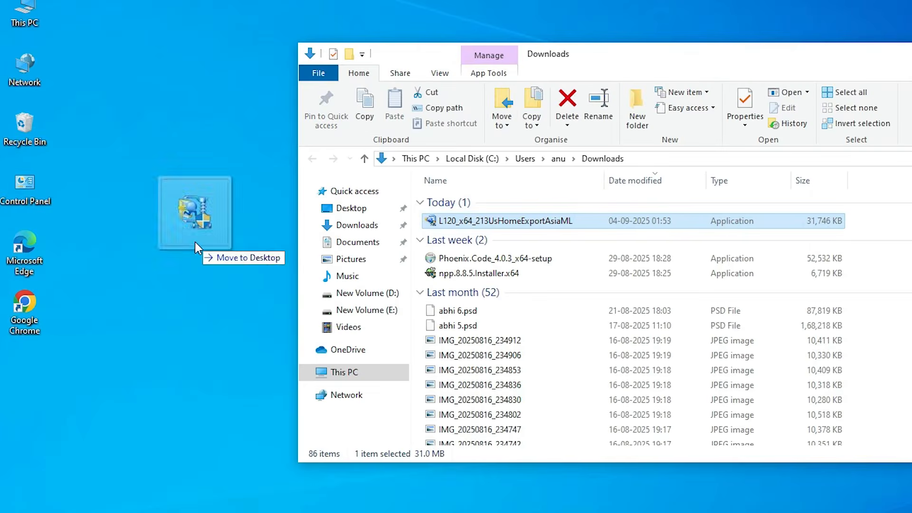
{"action": "left_click", "coordinate": [680, 76]}
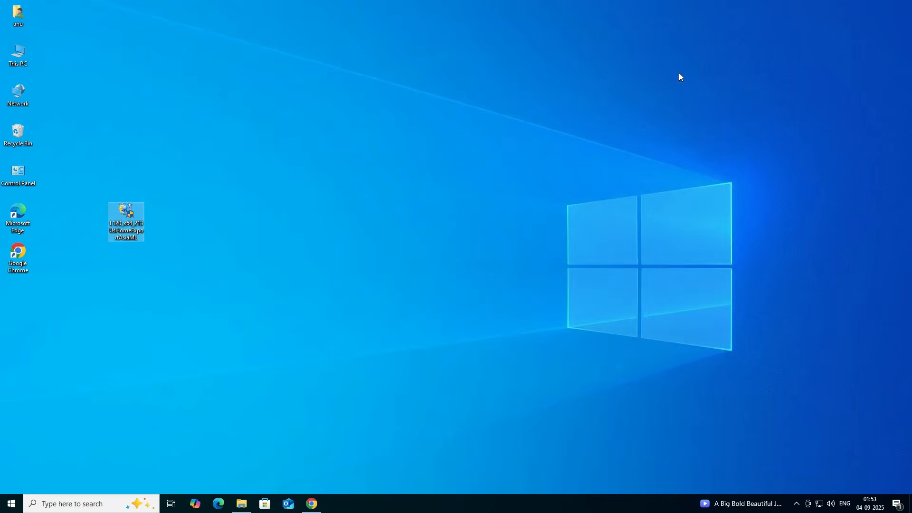
{"action": "left_click_drag", "start_coordinate": [117, 239], "coordinate": [45, 320]}
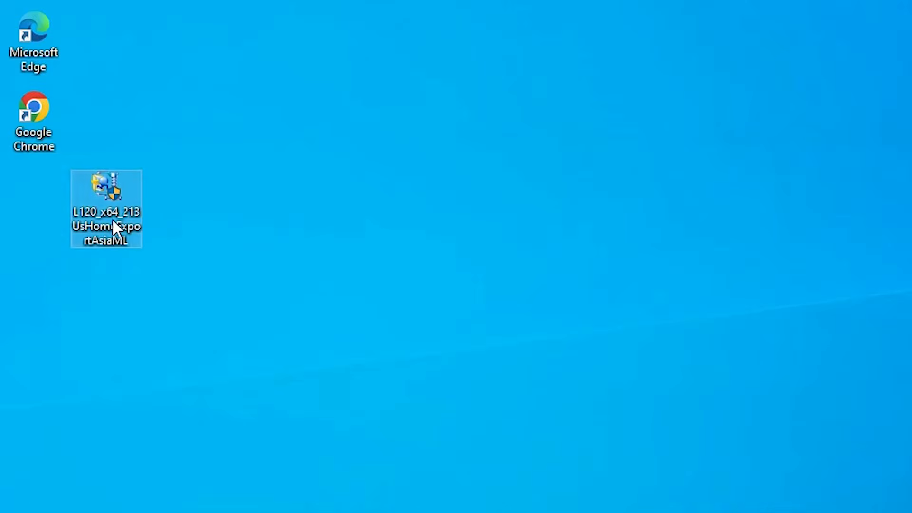
{"action": "left_click_drag", "start_coordinate": [112, 218], "coordinate": [49, 220]}
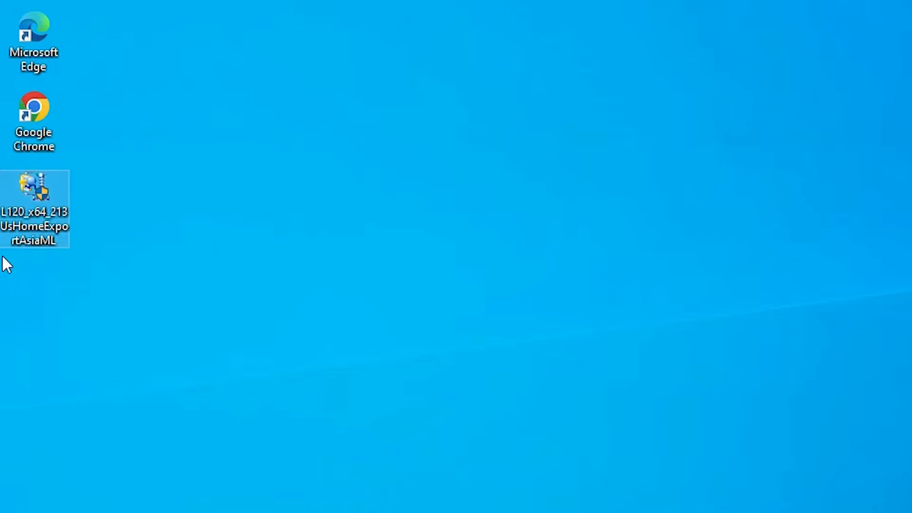
Step: Extract the L120_x64_213UsHomeExportAsiaML file with WinRAR into a desktop folder of the same name, keeping the default extraction options
{"action": "right_click", "coordinate": [42, 198]}
{"action": "left_click", "coordinate": [133, 153]}
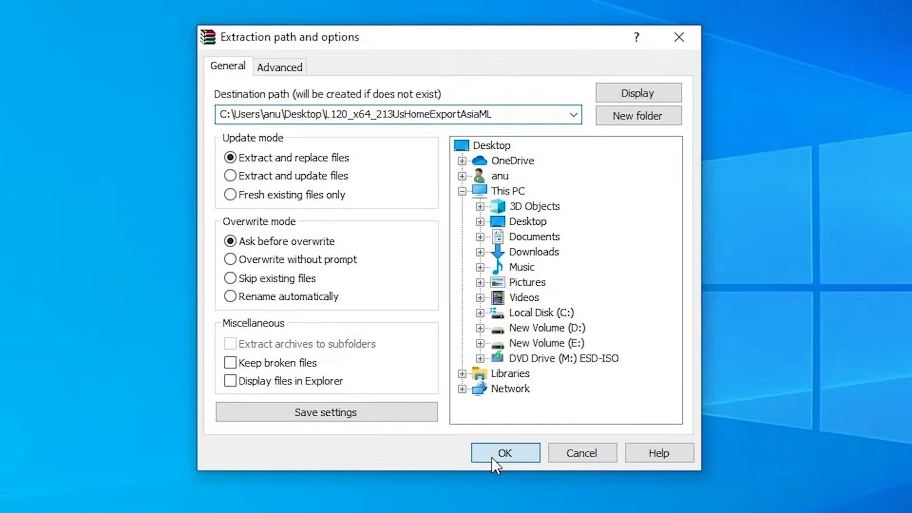
{"action": "left_click", "coordinate": [494, 460]}
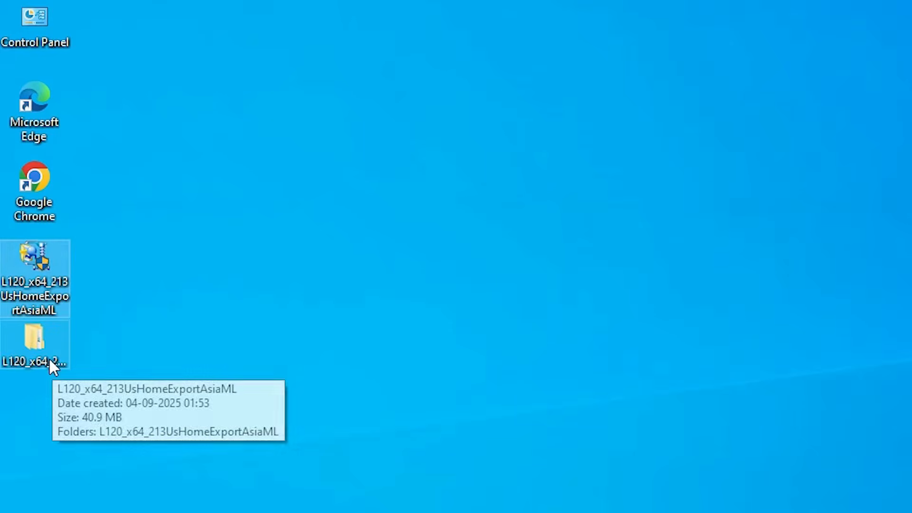
Step: Examine the extracted driver files in the WINX64 subfolder and close the folder window
{"action": "left_click", "coordinate": [49, 358]}
{"action": "double_click", "coordinate": [48, 356]}
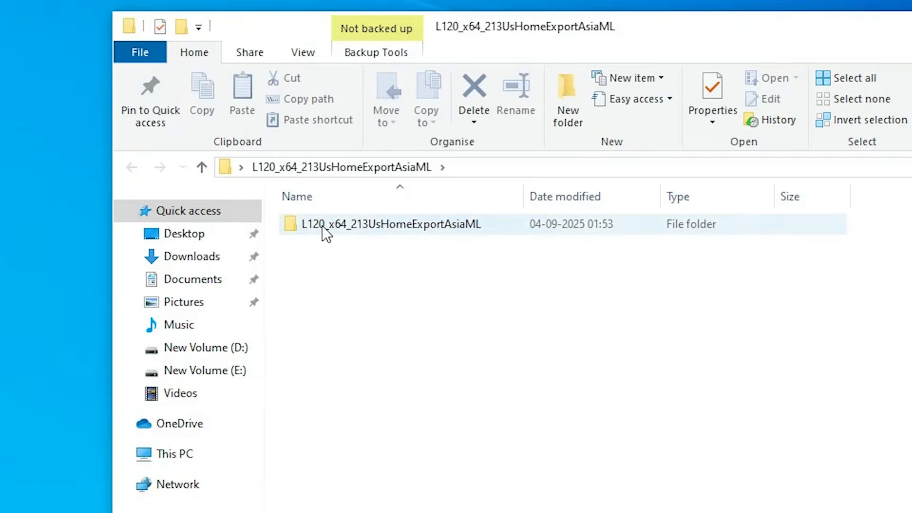
{"action": "double_click", "coordinate": [319, 225]}
{"action": "double_click", "coordinate": [413, 225]}
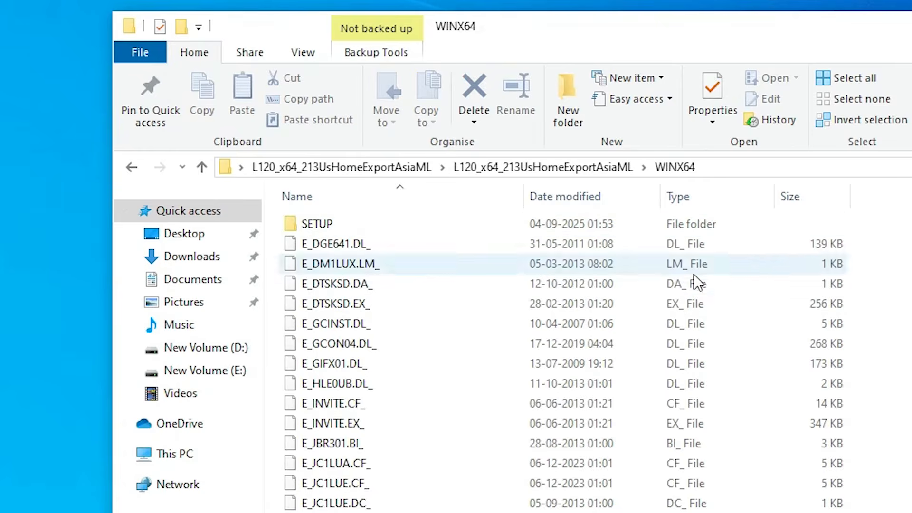
{"action": "scroll", "coordinate": [525, 498], "scroll_direction": "down", "scroll_amount": 15}
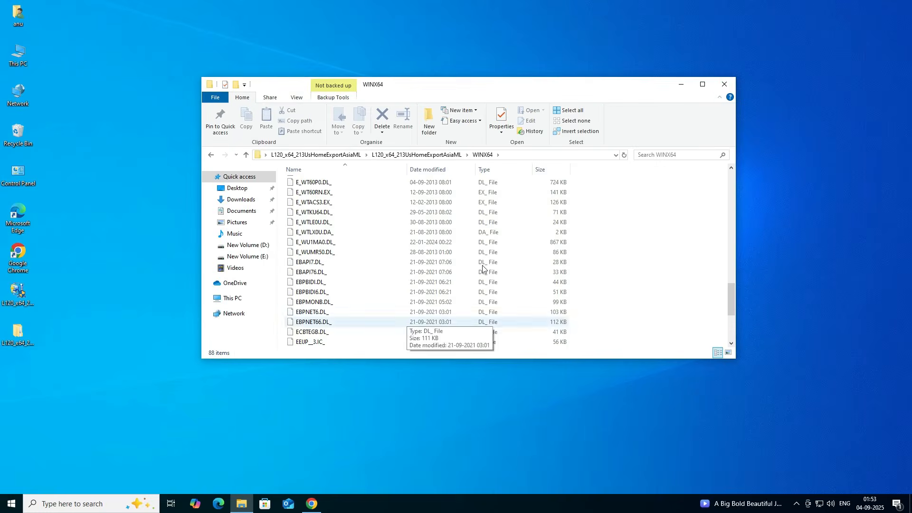
{"action": "left_click", "coordinate": [724, 84]}
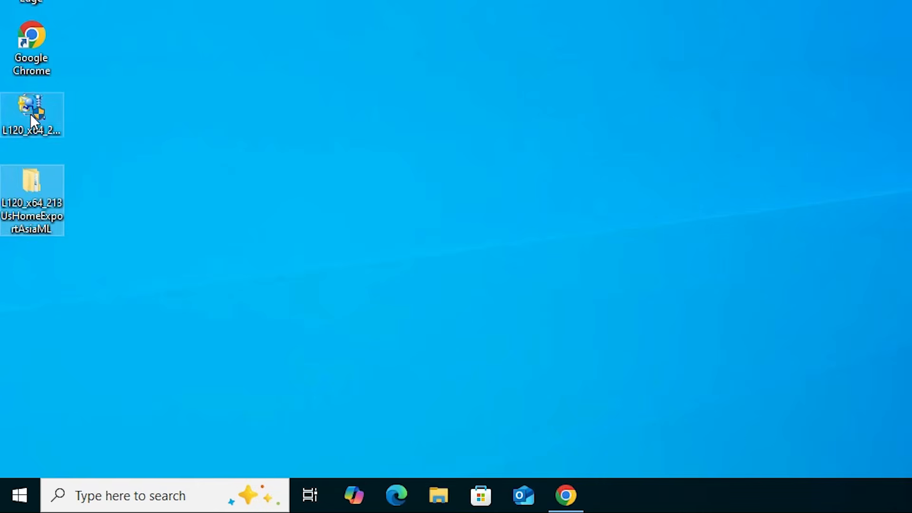
{"action": "left_click", "coordinate": [31, 114]}
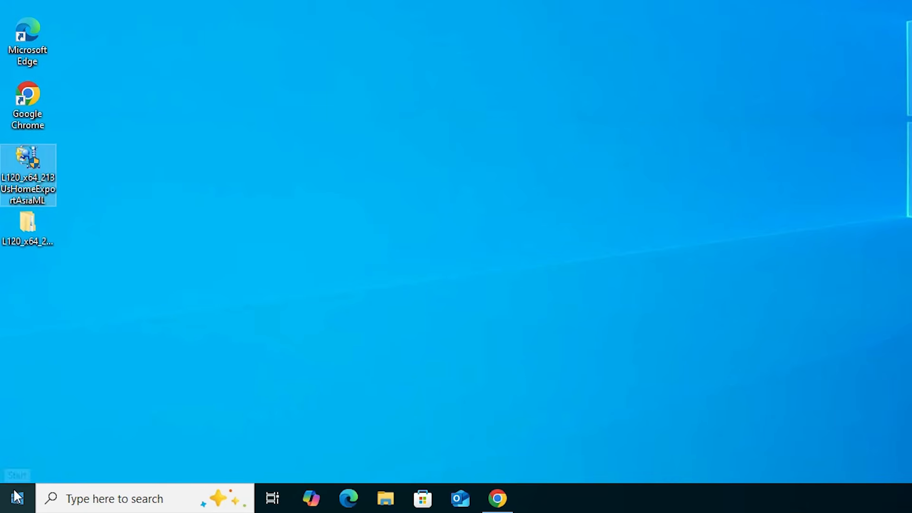
Step: Open the Printers & scanners system settings and start adding a printer or scanner
{"action": "left_click", "coordinate": [17, 497]}
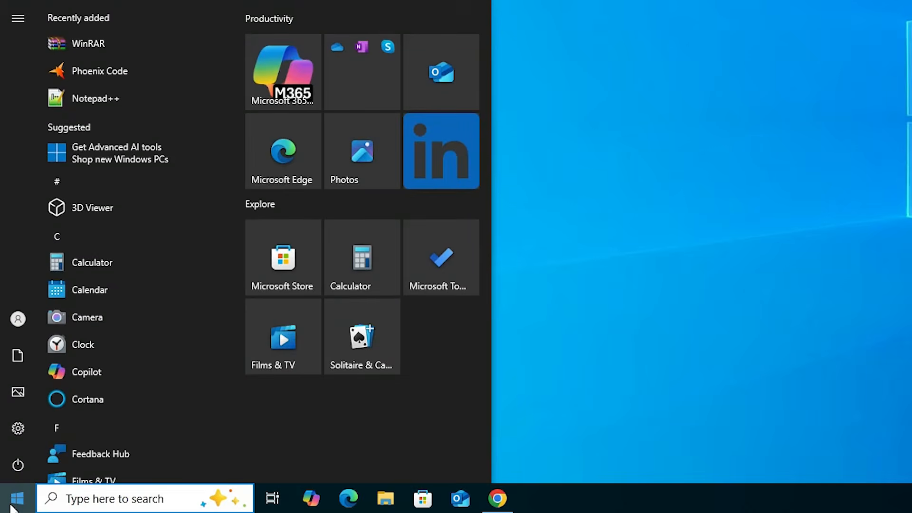
{"action": "type", "text": "pri"}
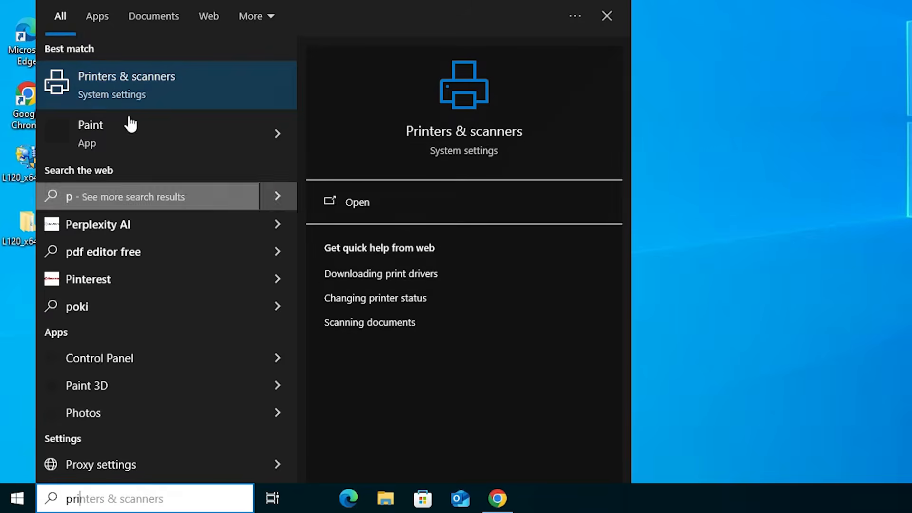
{"action": "left_click", "coordinate": [141, 98]}
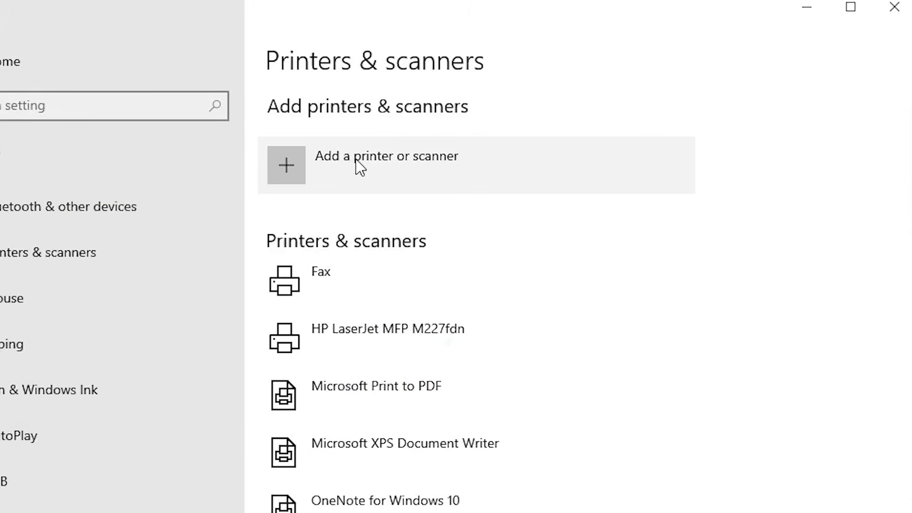
{"action": "left_click", "coordinate": [409, 167]}
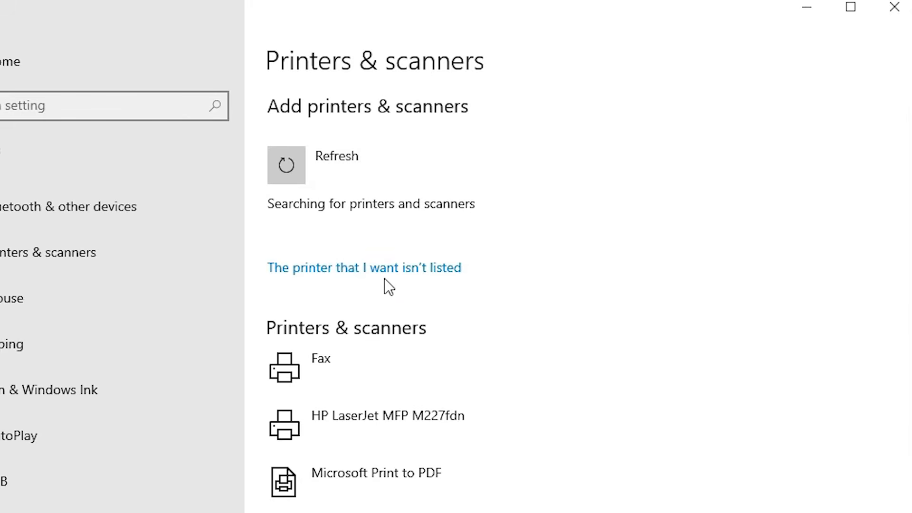
Step: Start adding a printer that isn't listed, choosing to add a local or network printer with manual settings
{"action": "left_click", "coordinate": [450, 272]}
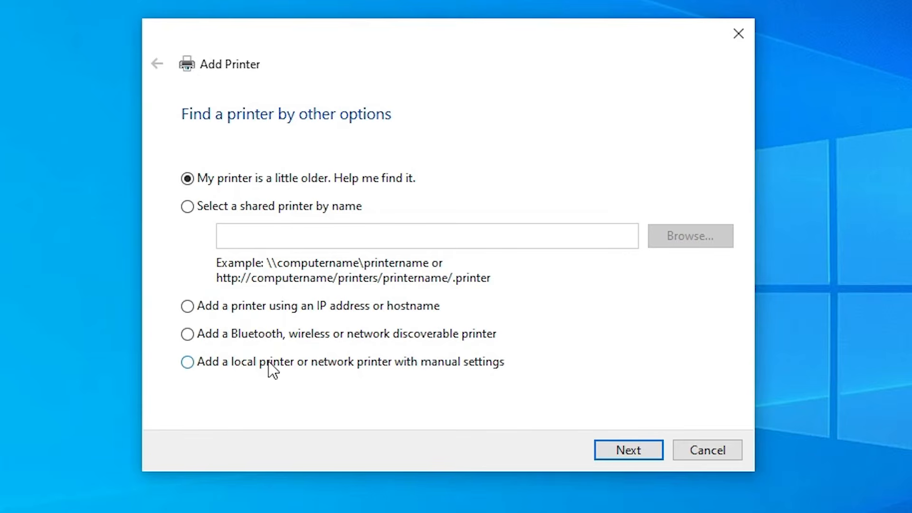
{"action": "left_click", "coordinate": [404, 363]}
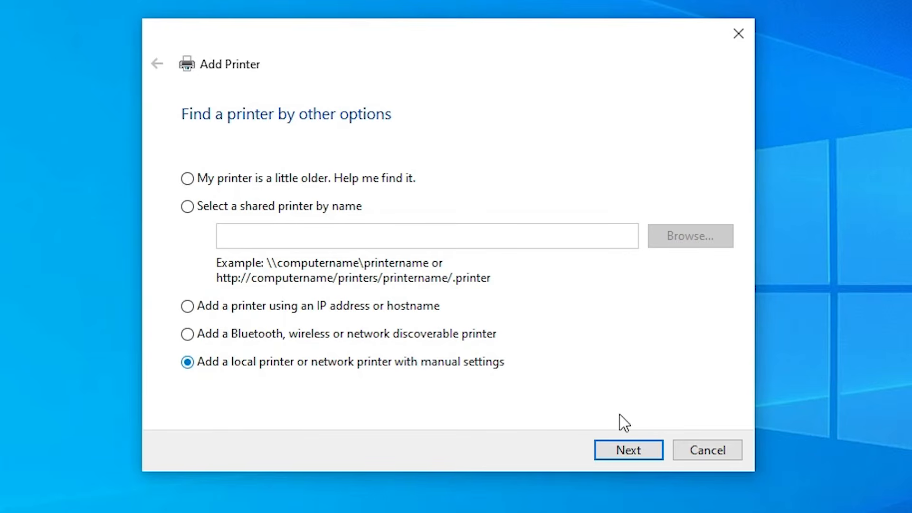
{"action": "left_click", "coordinate": [645, 444]}
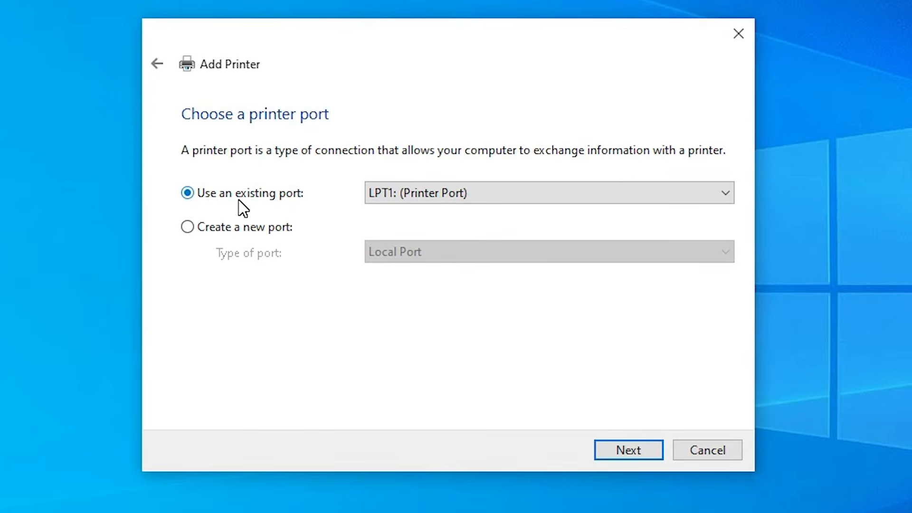
Step: Set the new printer to use the existing port USB_001 (Local Port) and continue to the driver selection
{"action": "left_click", "coordinate": [464, 197]}
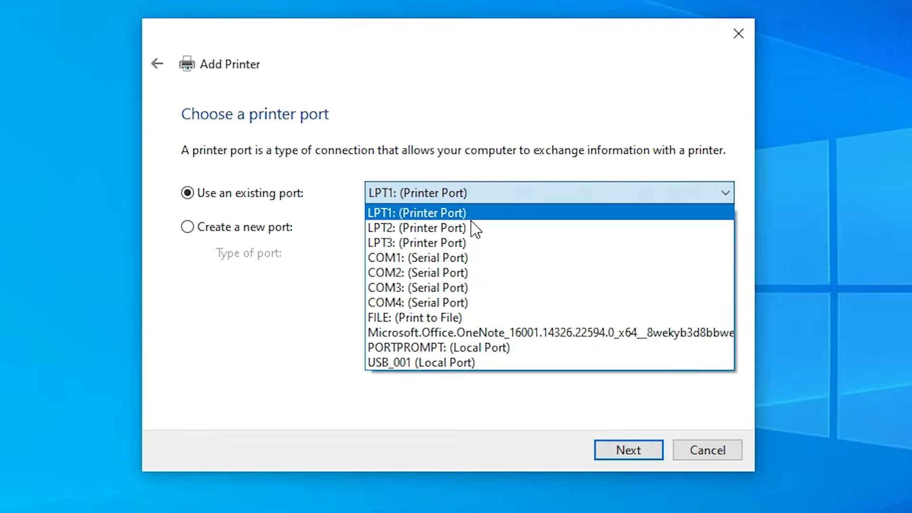
{"action": "left_click", "coordinate": [518, 361]}
{"action": "left_click", "coordinate": [634, 451]}
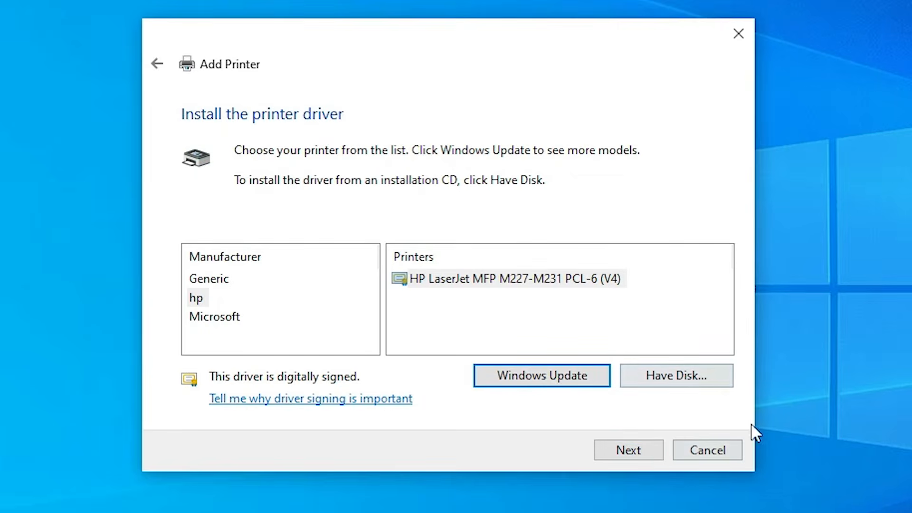
Step: Choose to install the driver from disk and browse to the WINX64 subfolder of the desktop folder L120_x64_213UsHomeExportAsiaML
{"action": "left_click", "coordinate": [715, 377]}
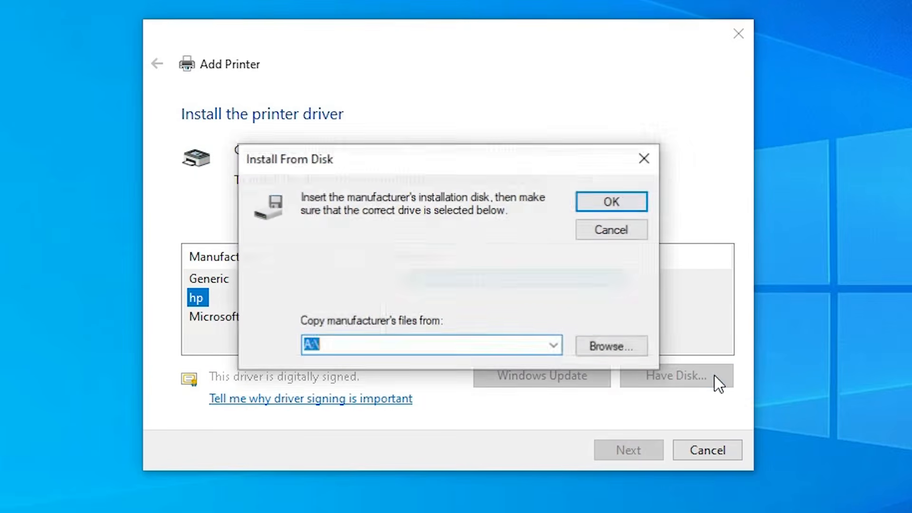
{"action": "left_click", "coordinate": [648, 347]}
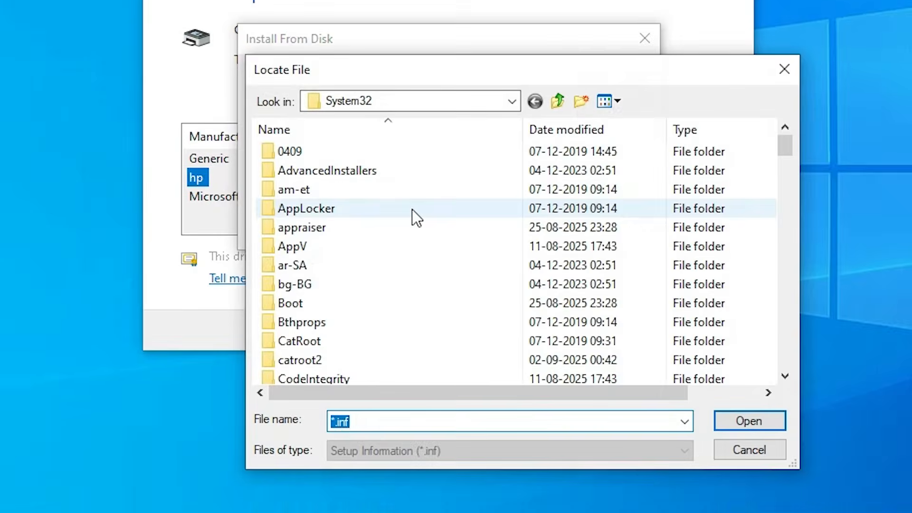
{"action": "left_click", "coordinate": [473, 102]}
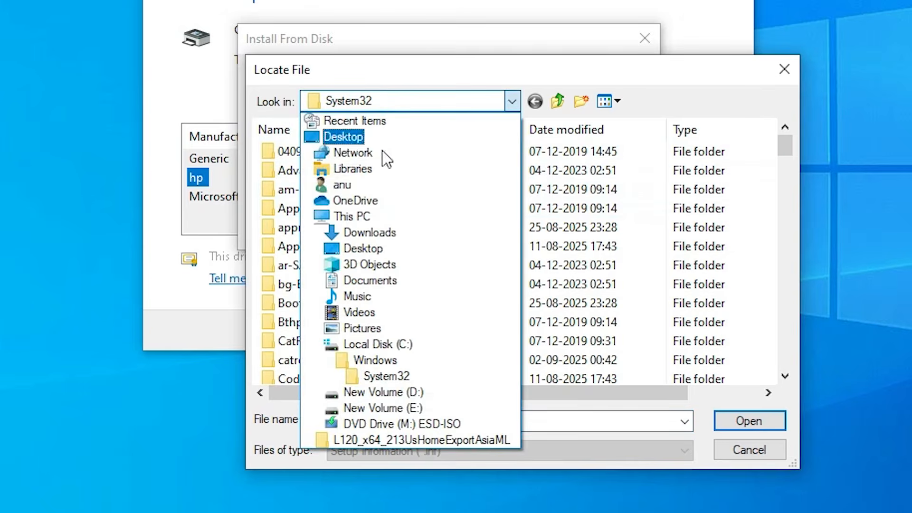
{"action": "left_click", "coordinate": [365, 148]}
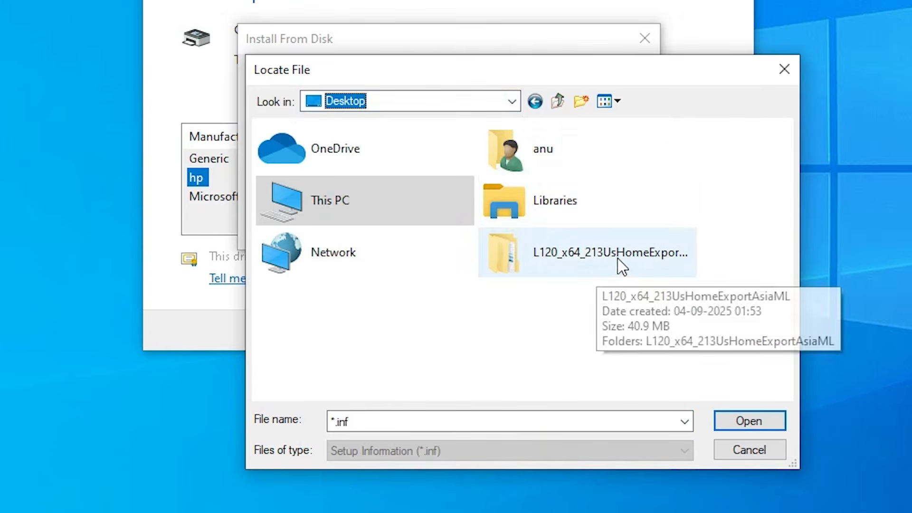
{"action": "left_click", "coordinate": [578, 252]}
{"action": "double_click", "coordinate": [578, 252]}
{"action": "double_click", "coordinate": [352, 159]}
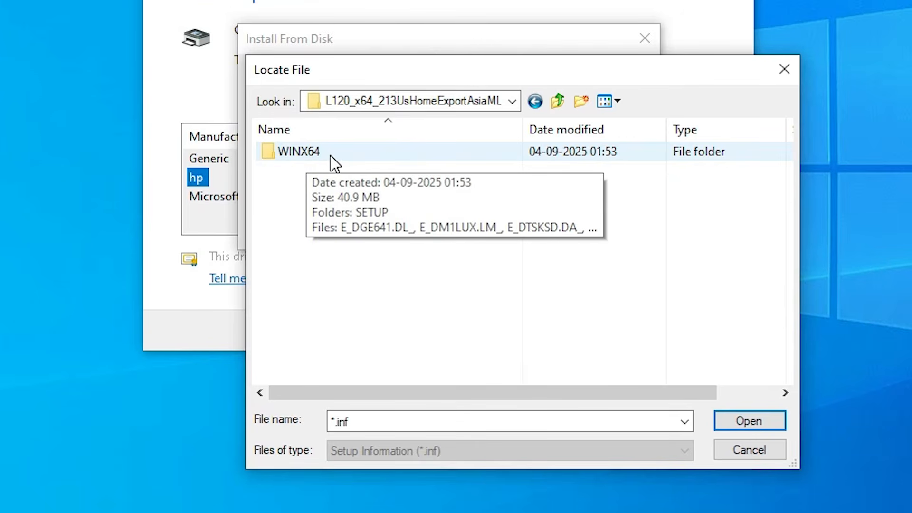
{"action": "double_click", "coordinate": [330, 156]}
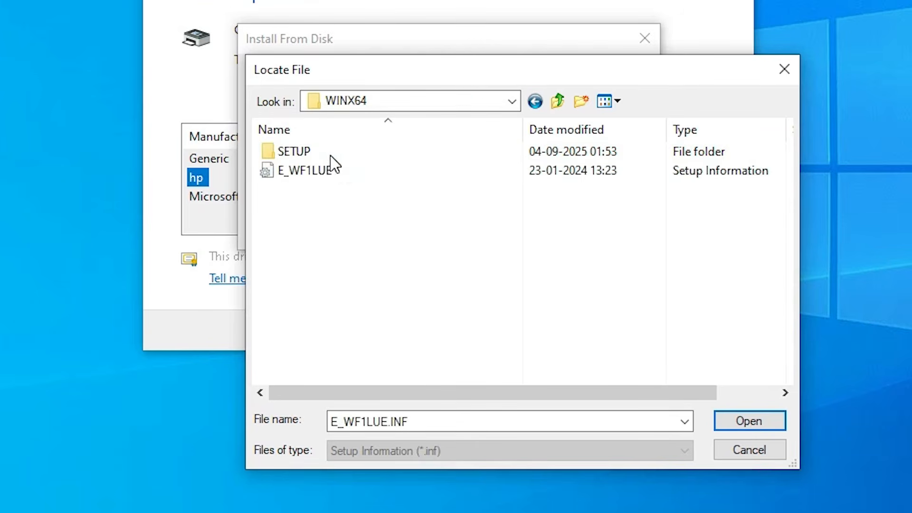
Step: Load the E_WF1LUE setup information file as the driver source and select the EPSON L120 Series printer for installation
{"action": "left_click", "coordinate": [353, 174]}
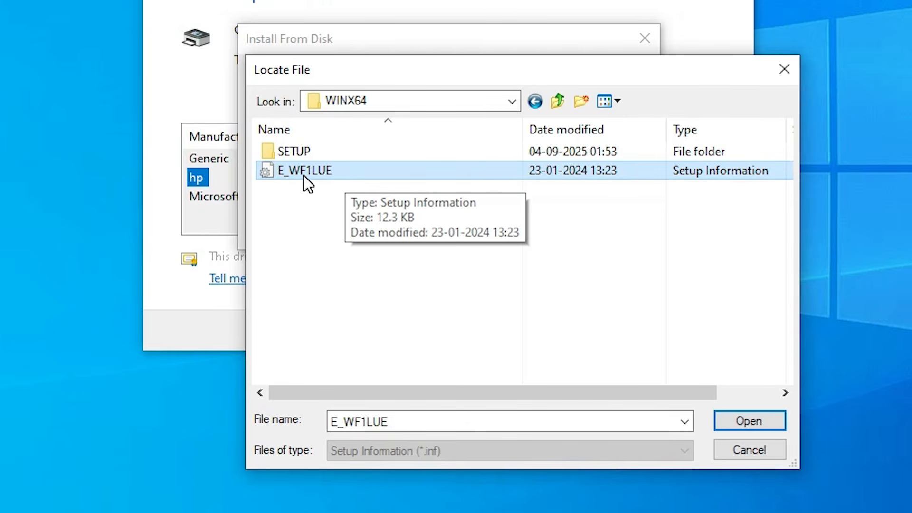
{"action": "left_click", "coordinate": [748, 421]}
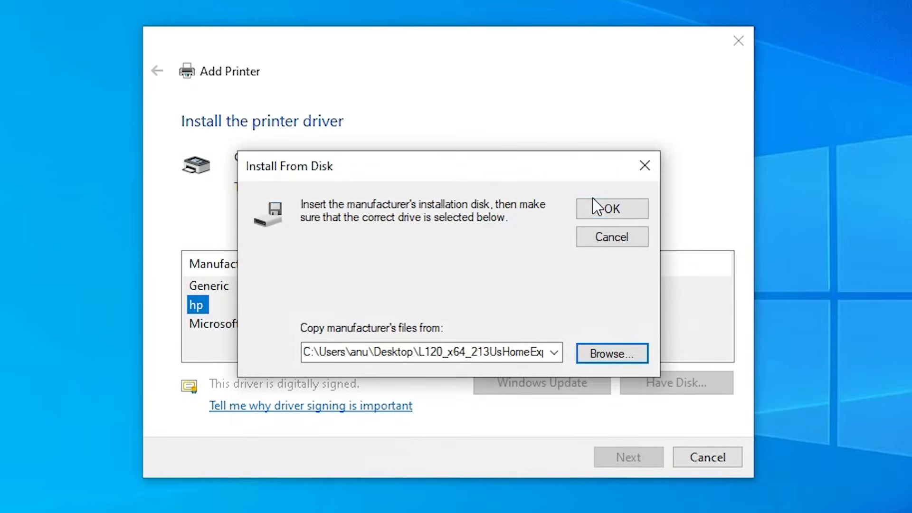
{"action": "left_click", "coordinate": [598, 81]}
{"action": "left_click", "coordinate": [225, 291]}
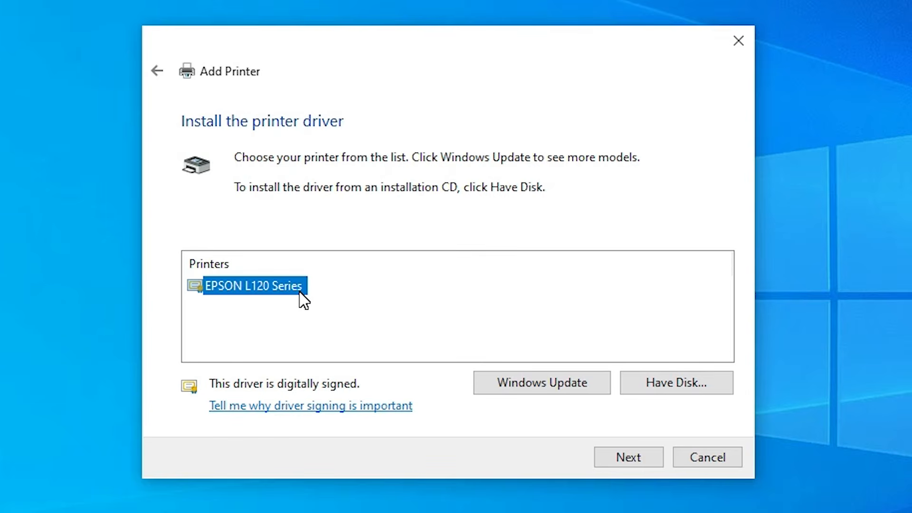
{"action": "left_click", "coordinate": [618, 457]}
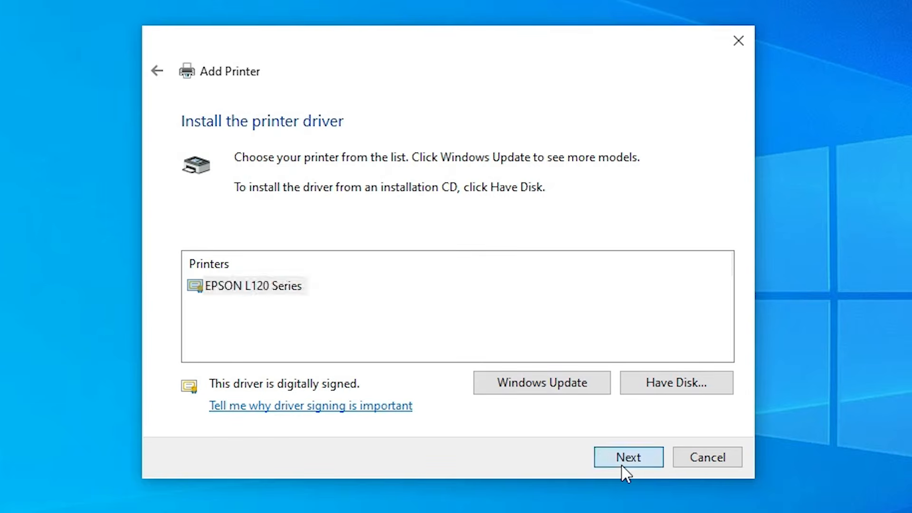
Step: Name the printer EPSON L121 and finish adding it without sharing it or printing a test page
{"action": "left_click", "coordinate": [391, 160]}
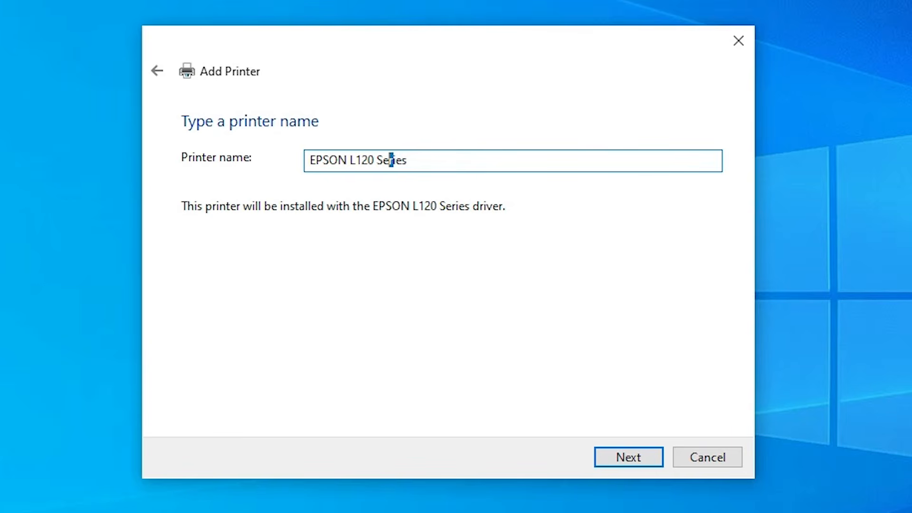
{"action": "double_click", "coordinate": [391, 160]}
{"action": "key", "text": "BackSpace"}
{"action": "key", "text": "BackSpace"}
{"action": "type", "text": "1"}
{"action": "left_click", "coordinate": [639, 455]}
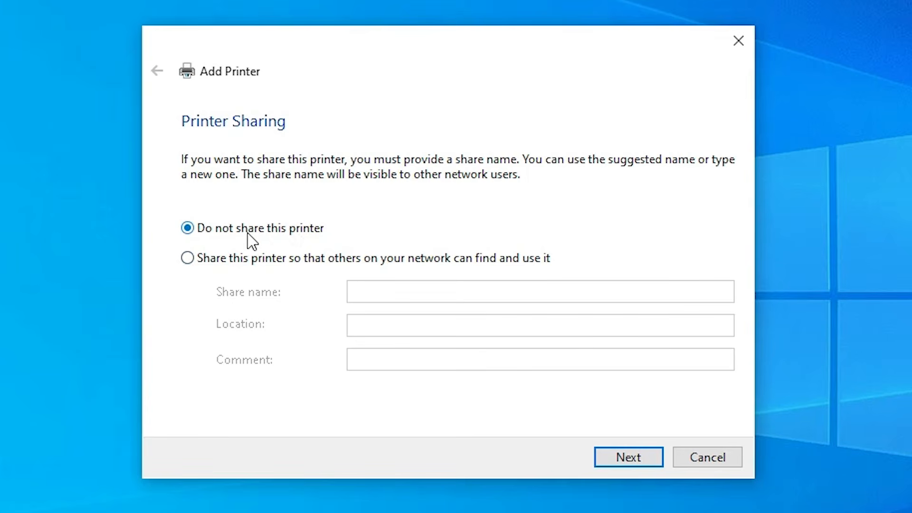
{"action": "left_click", "coordinate": [655, 457]}
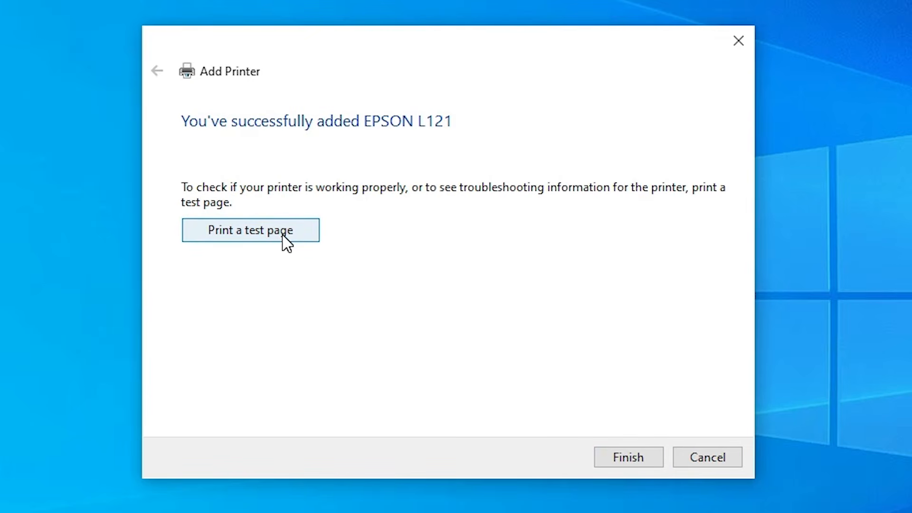
{"action": "left_click", "coordinate": [635, 457]}
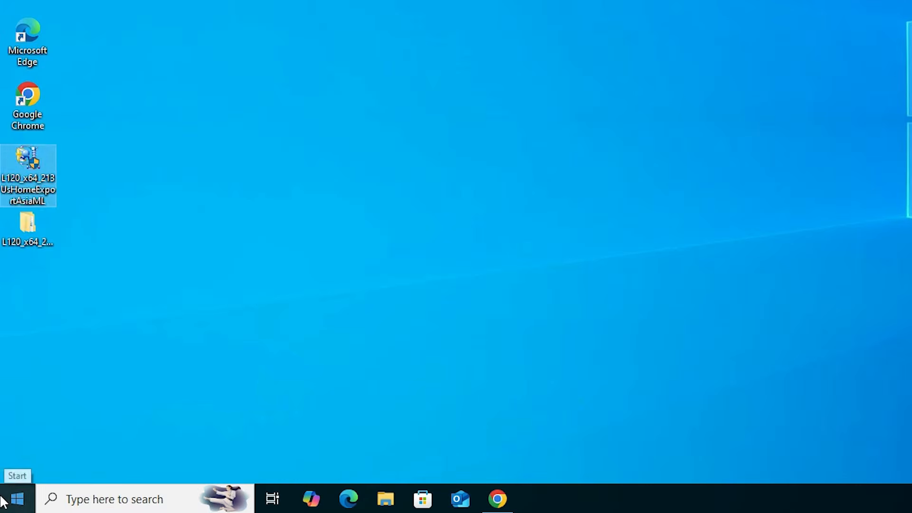
Step: Search for and open the Printers & scanners system settings to check the list of installed printers
{"action": "left_click", "coordinate": [5, 500]}
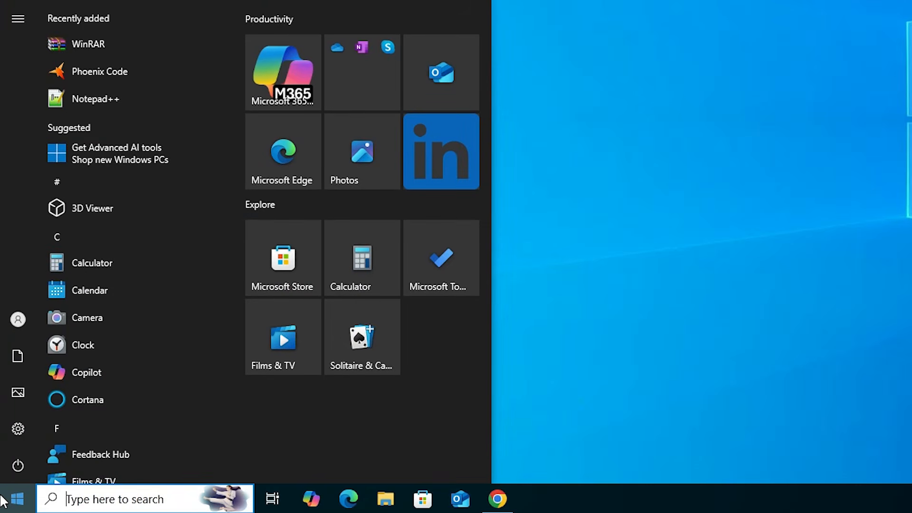
{"action": "type", "text": "pr"}
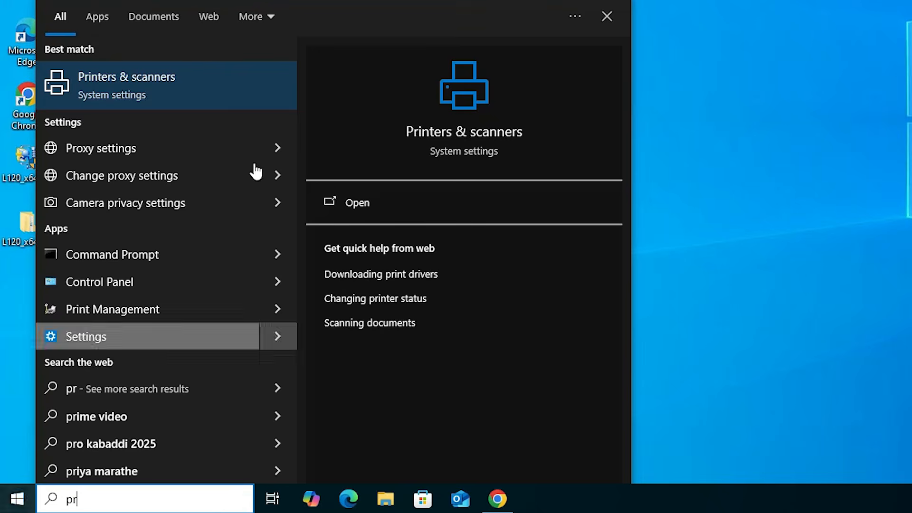
{"action": "left_click", "coordinate": [202, 92]}
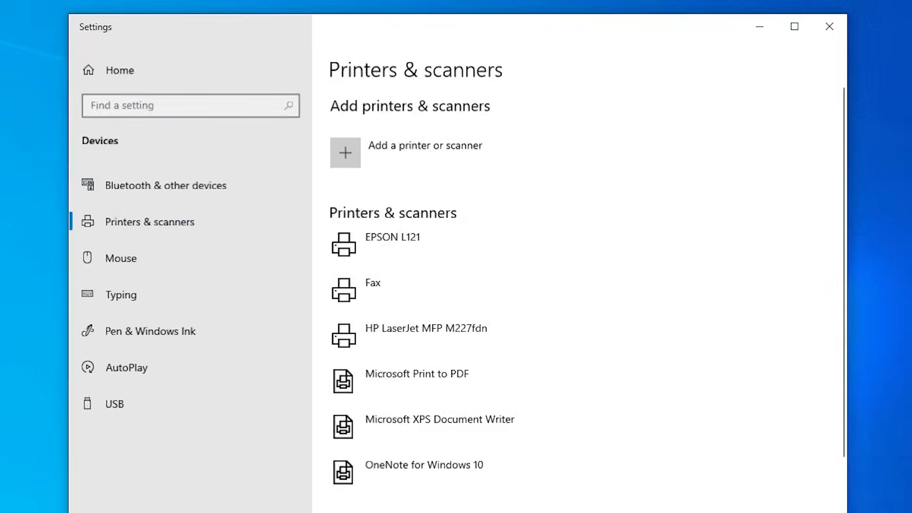